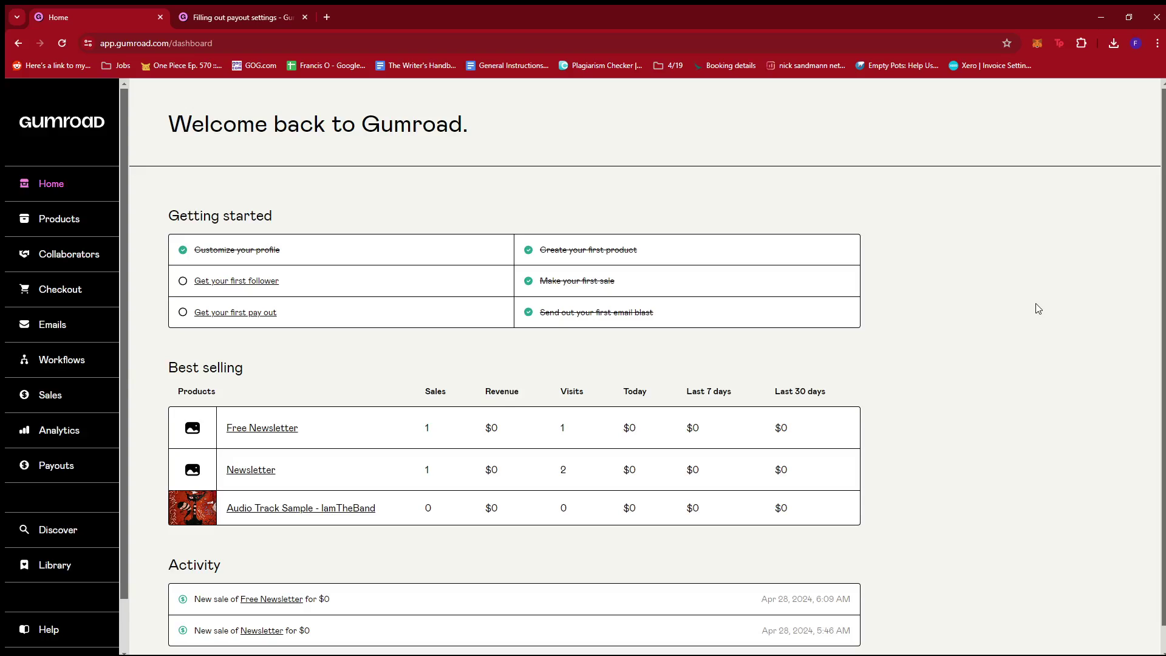
Step: Go to Gumroad Settings and bring up the Payments tab
scroll(1035, 321, "down", 1)
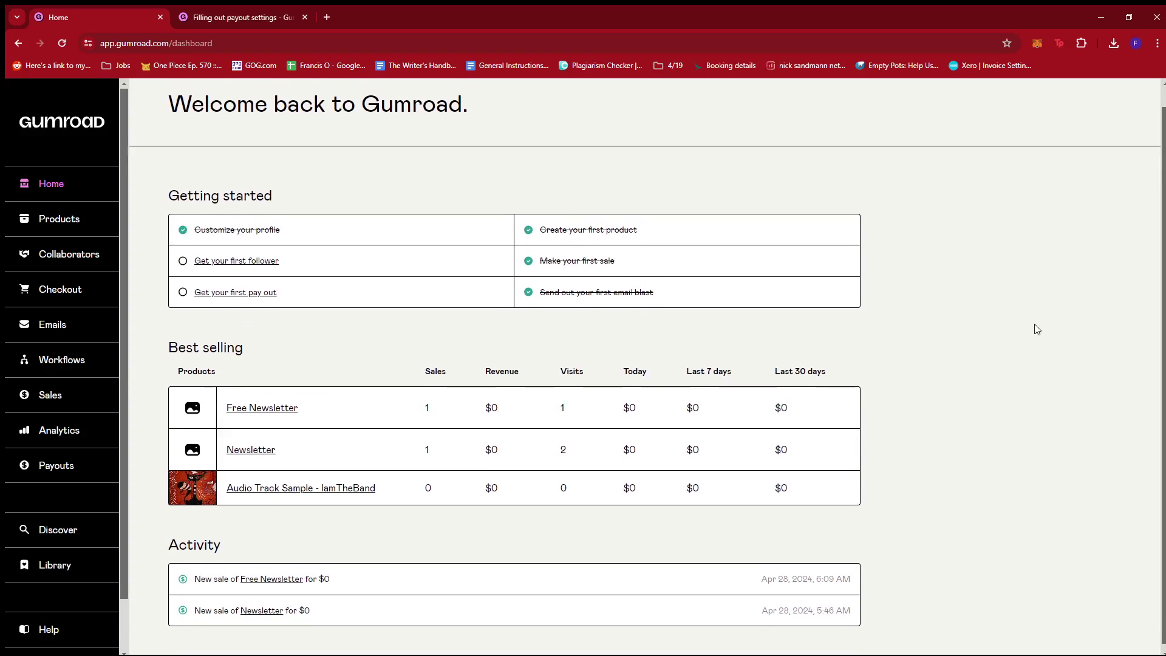
scroll(1033, 303, "up", 1)
scroll(425, 491, "down", 1)
scroll(102, 569, "down", 1)
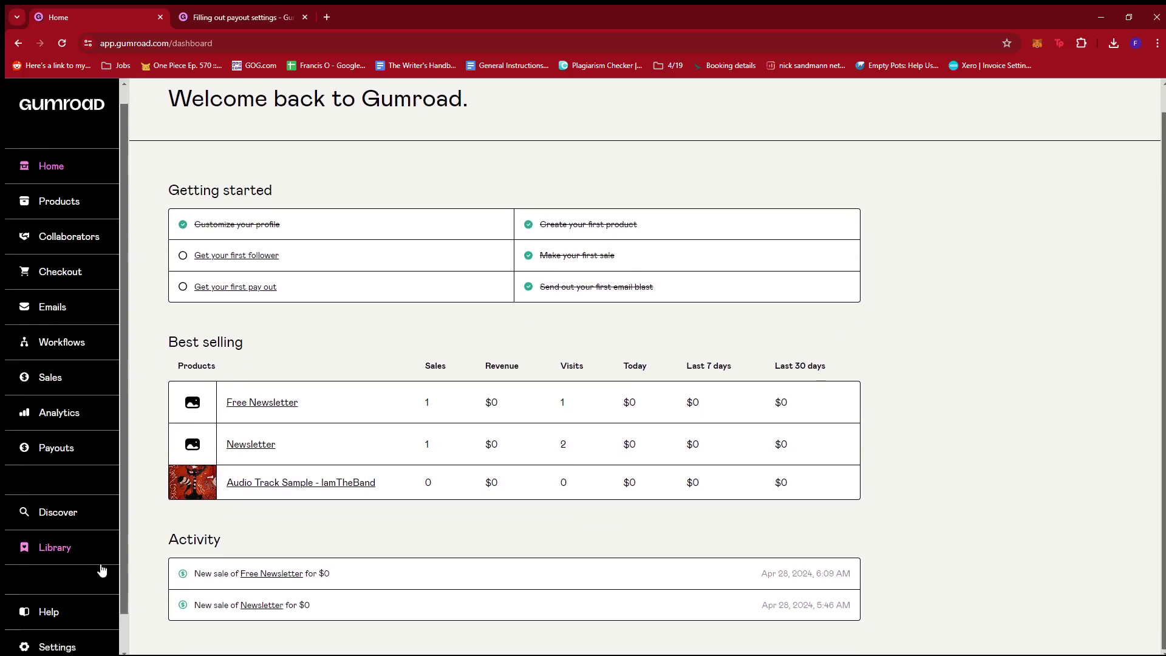
scroll(80, 274, "up", 1)
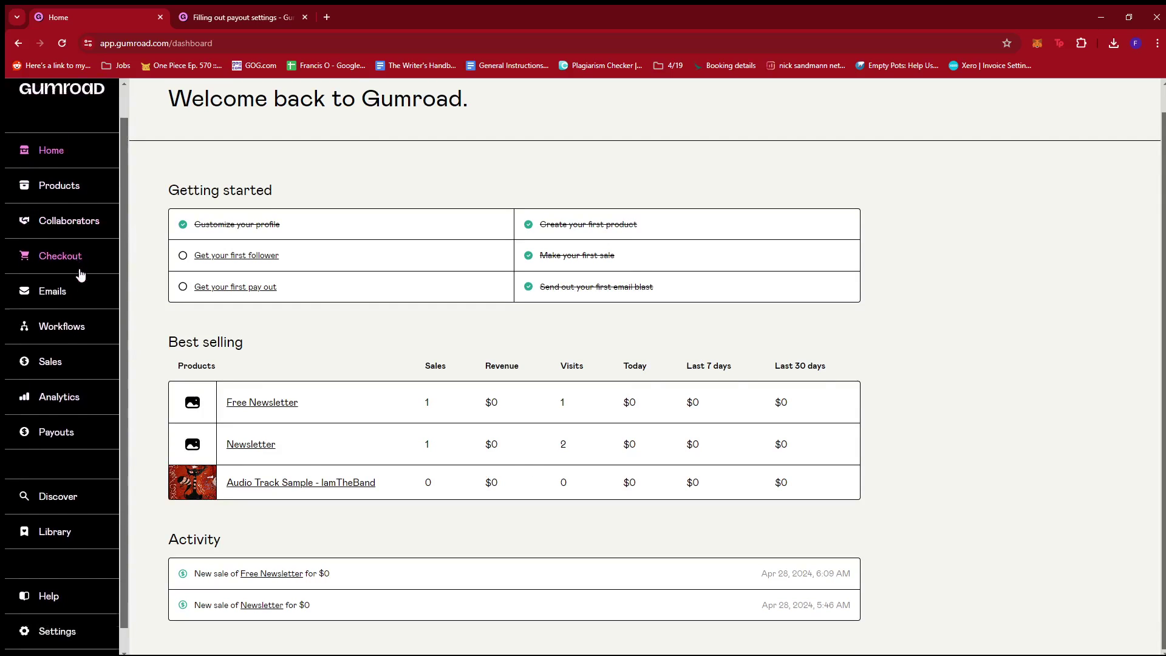
scroll(80, 275, "up", 1)
scroll(37, 321, "down", 1)
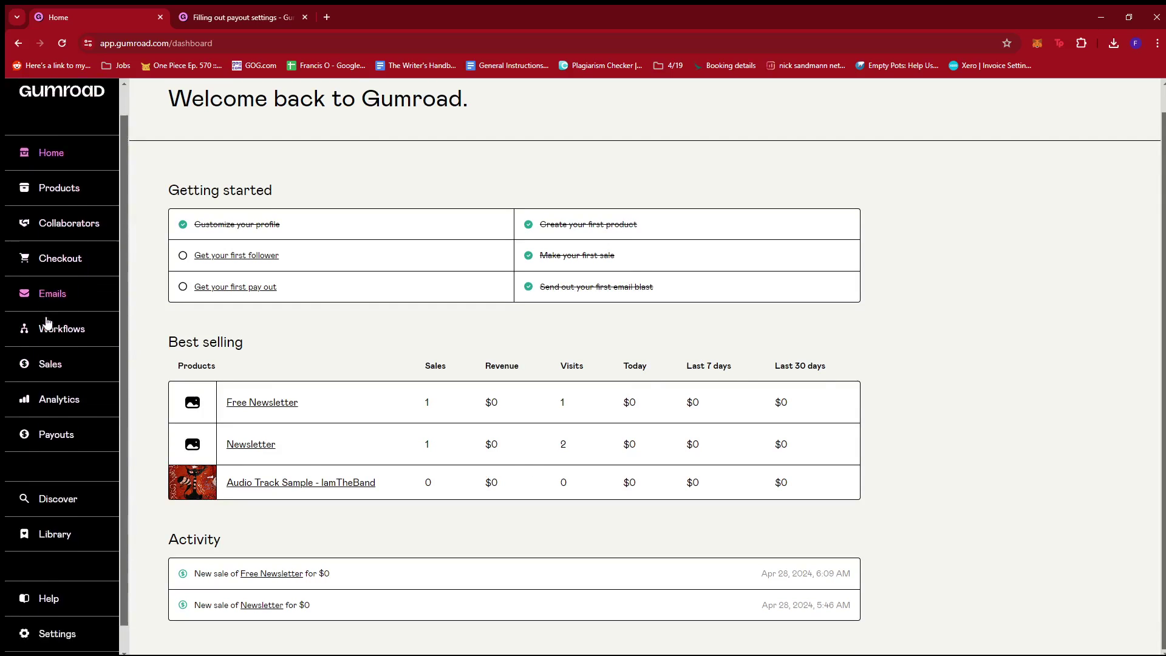
scroll(46, 325, "down", 1)
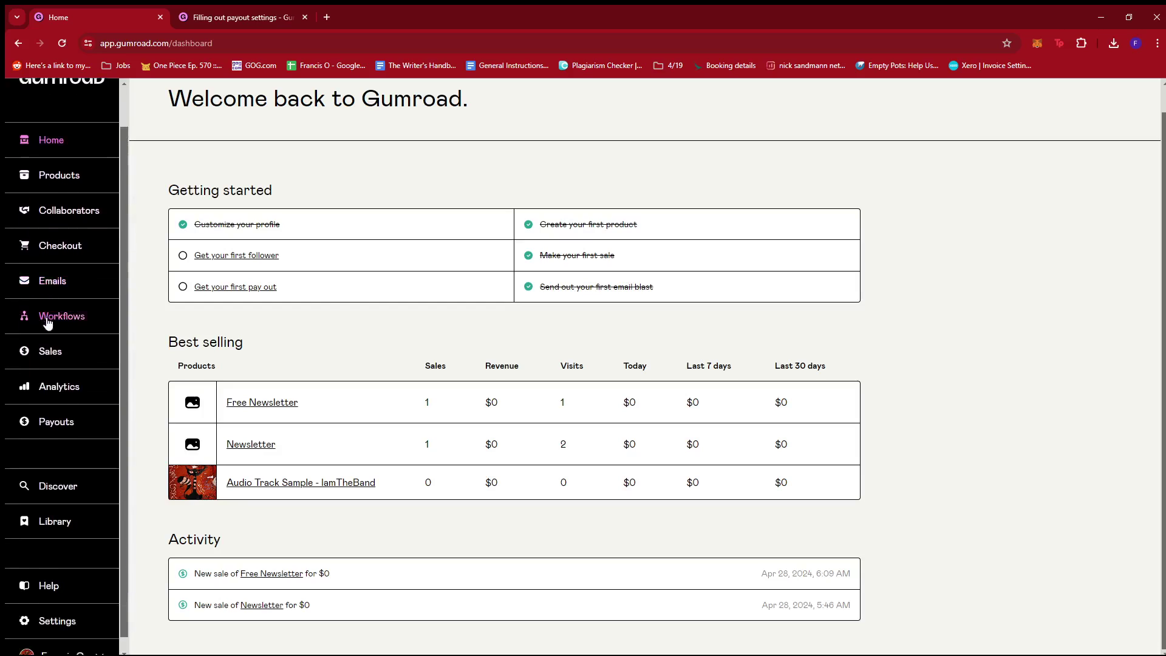
left_click(58, 608)
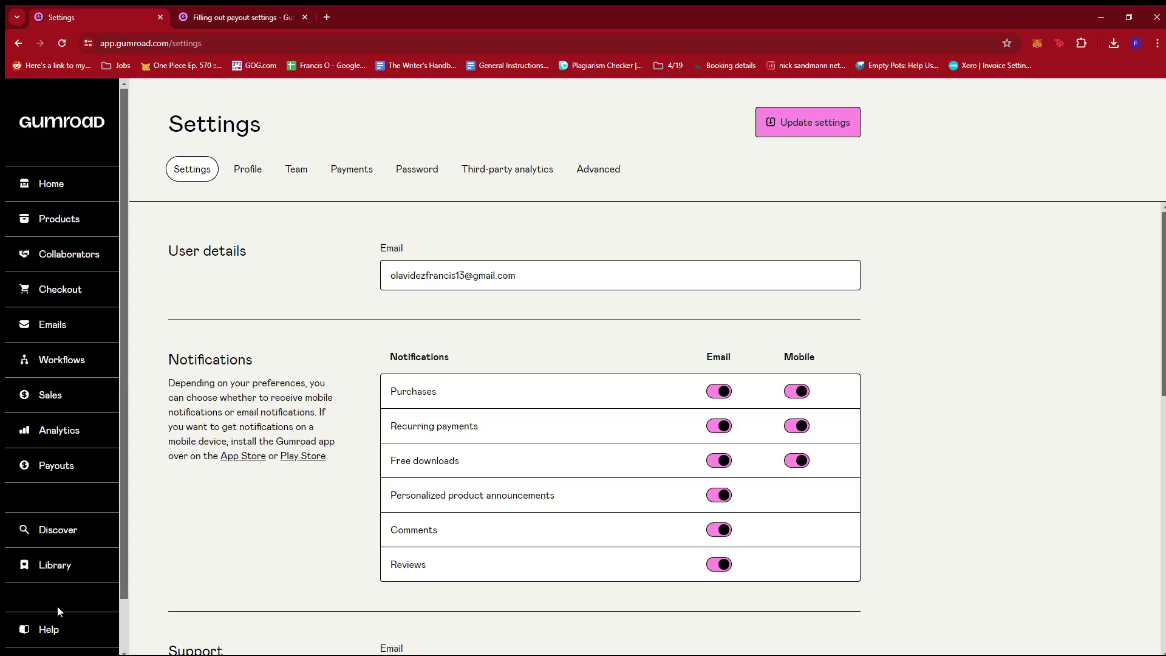
left_click(358, 177)
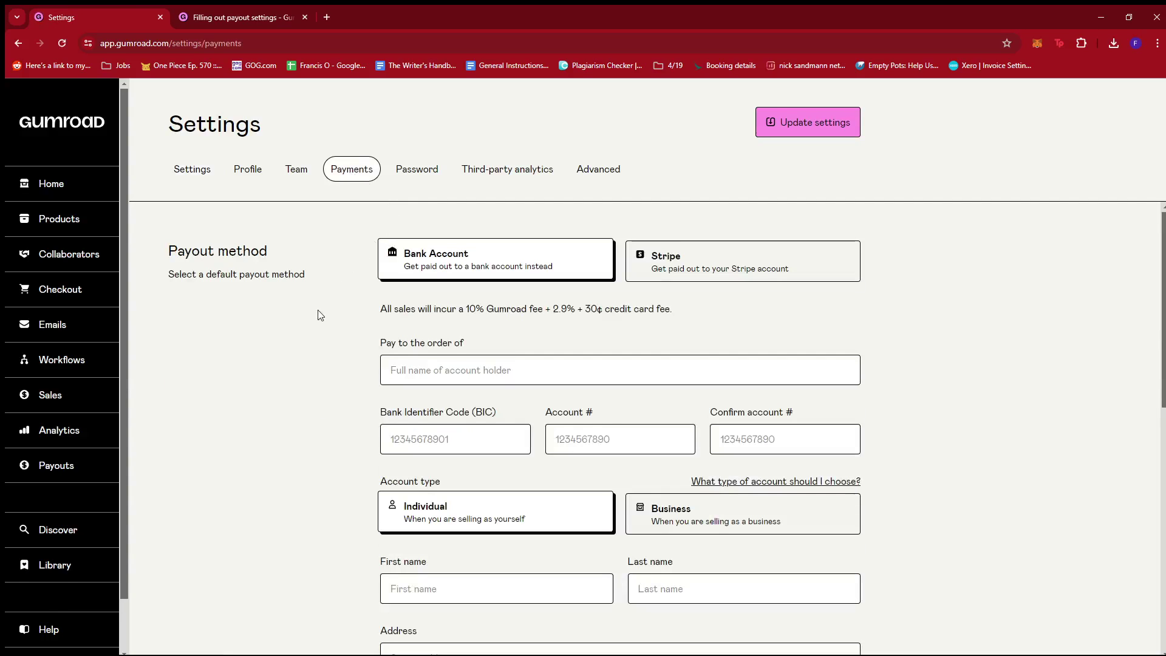
Step: Switch the payout method from bank account to Stripe
scroll(321, 318, "down", 1)
scroll(322, 318, "up", 1)
left_click(631, 256)
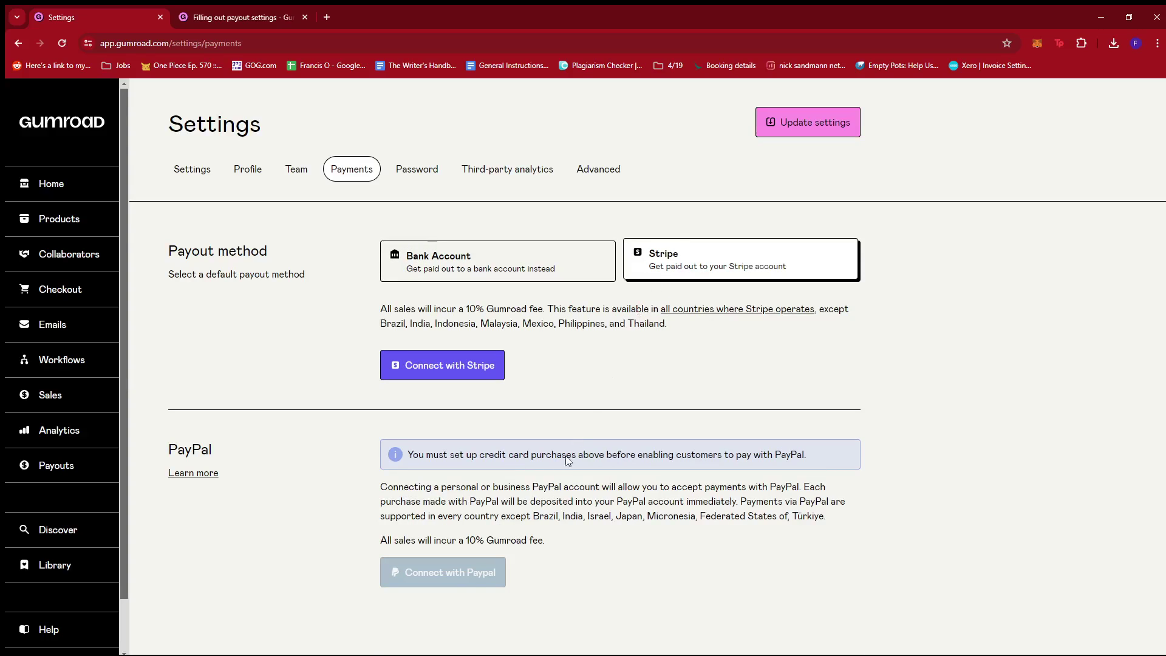
left_click(543, 263)
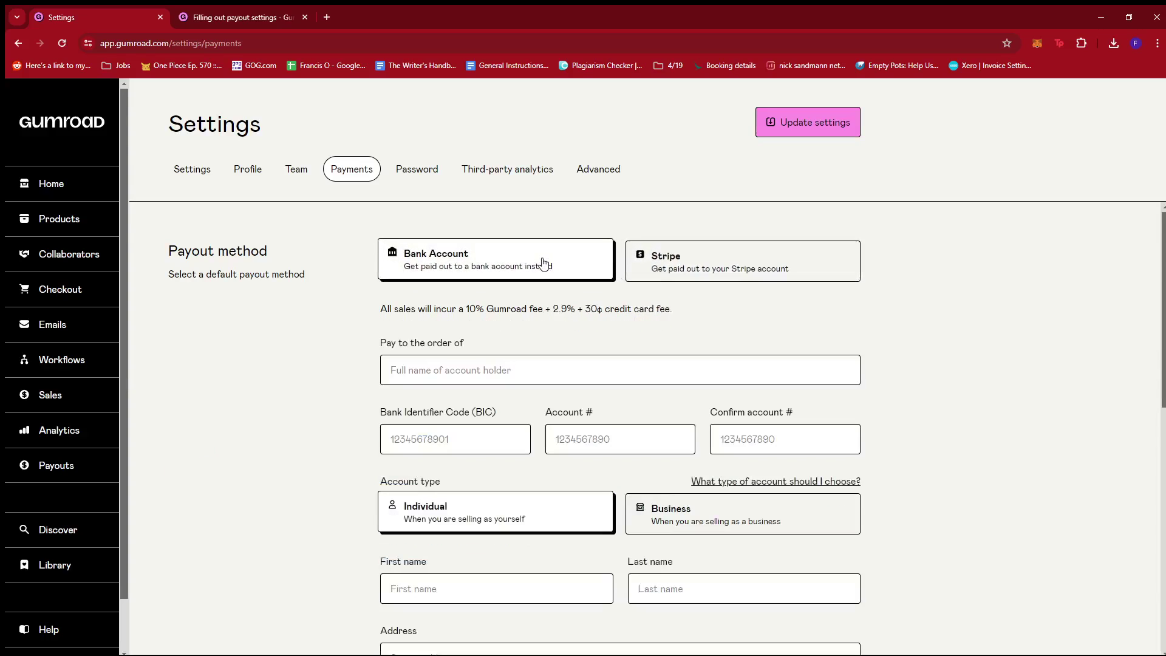
scroll(924, 273, "down", 3)
scroll(372, 385, "up", 3)
scroll(608, 413, "down", 1)
scroll(495, 322, "up", 1)
scroll(601, 325, "down", 1)
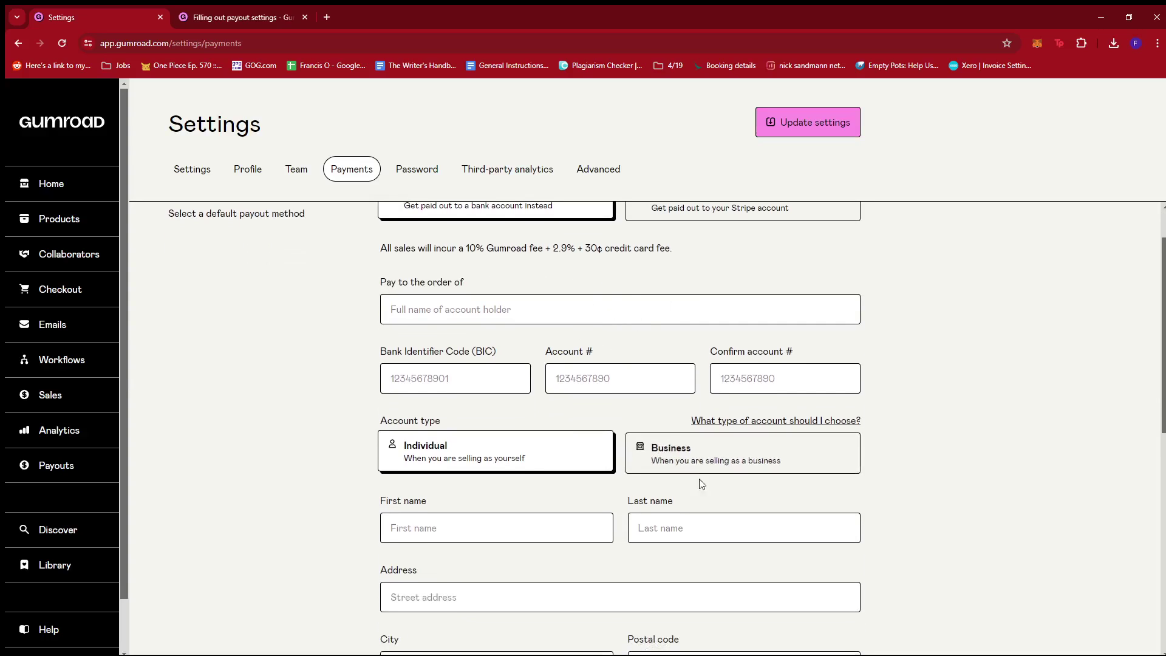
left_click(714, 462)
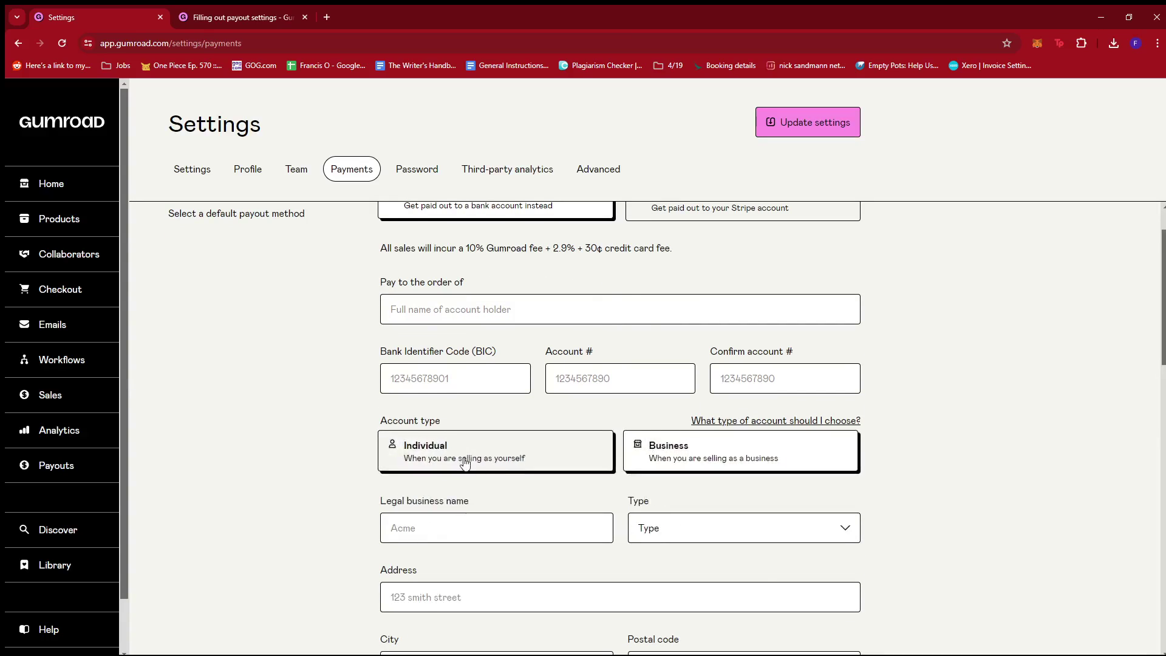
left_click(573, 455)
key("Right")
left_click(447, 458)
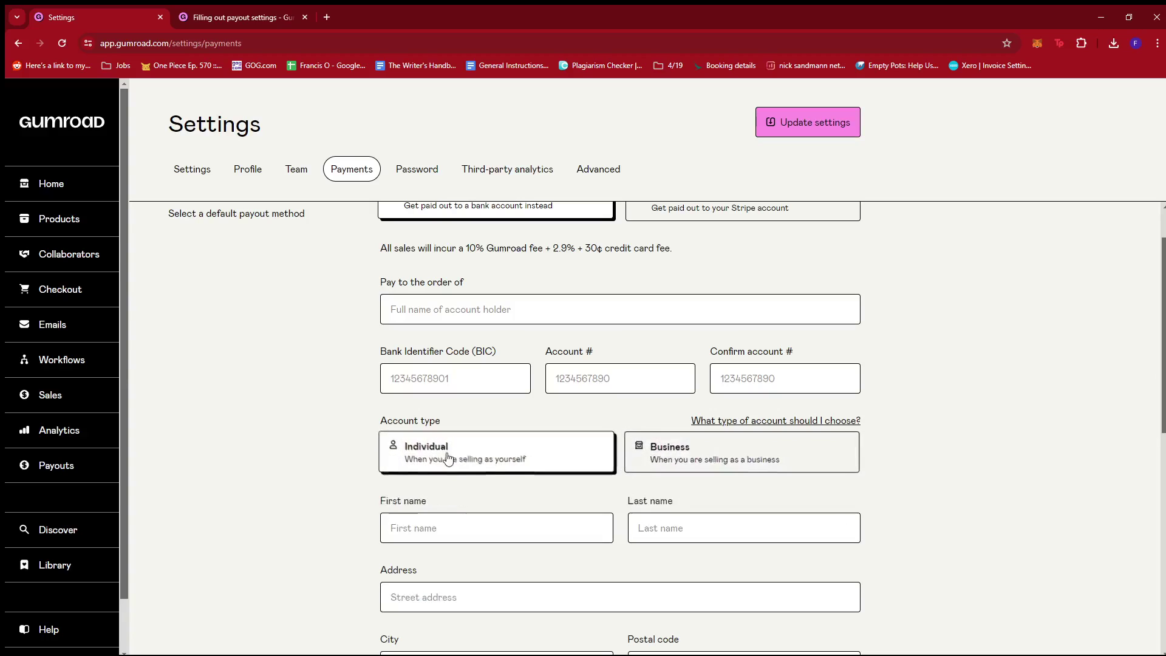
left_click(720, 462)
left_click(577, 460)
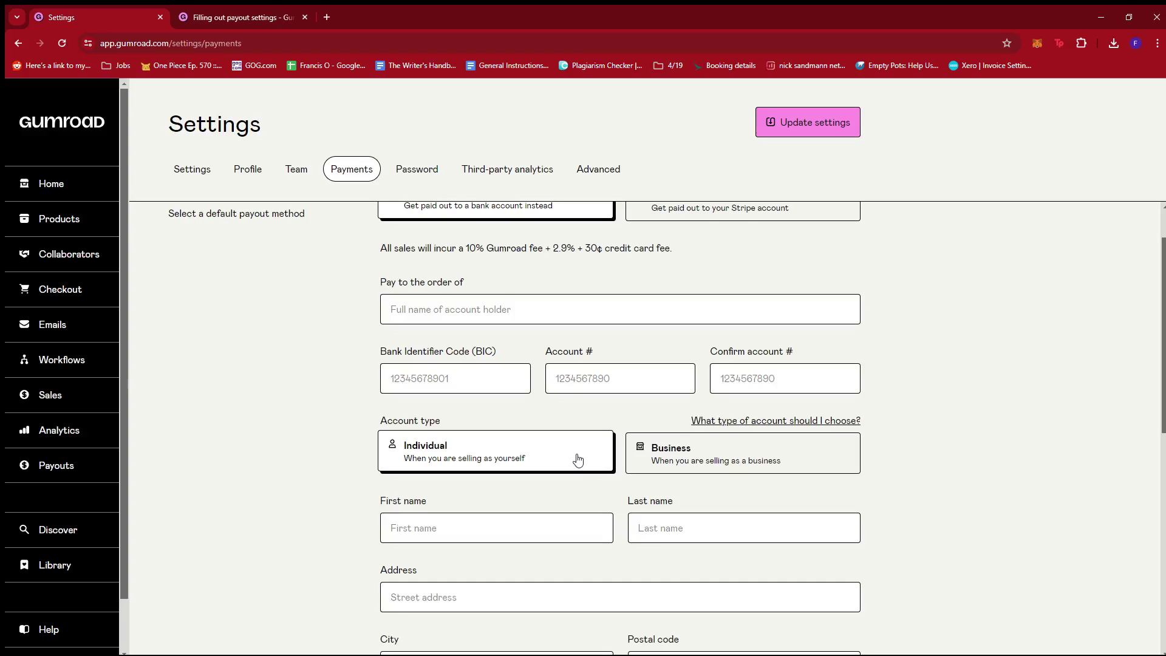
left_click(655, 461)
left_click(577, 463)
left_click(681, 468)
left_click(547, 464)
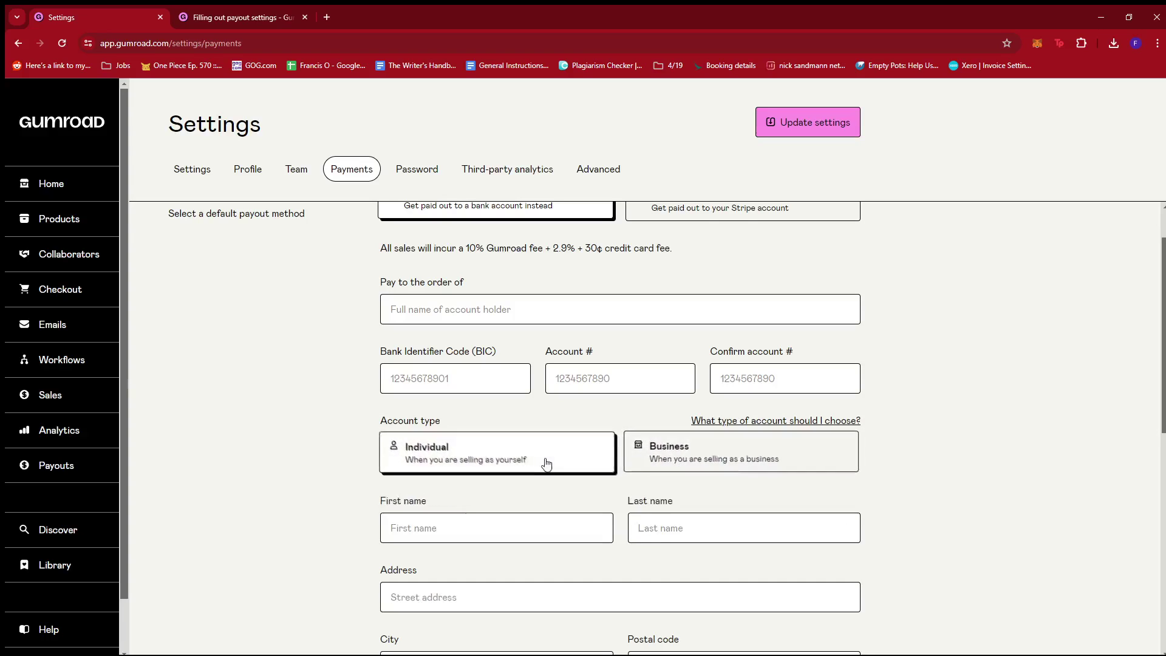
left_click(656, 461)
left_click(564, 452)
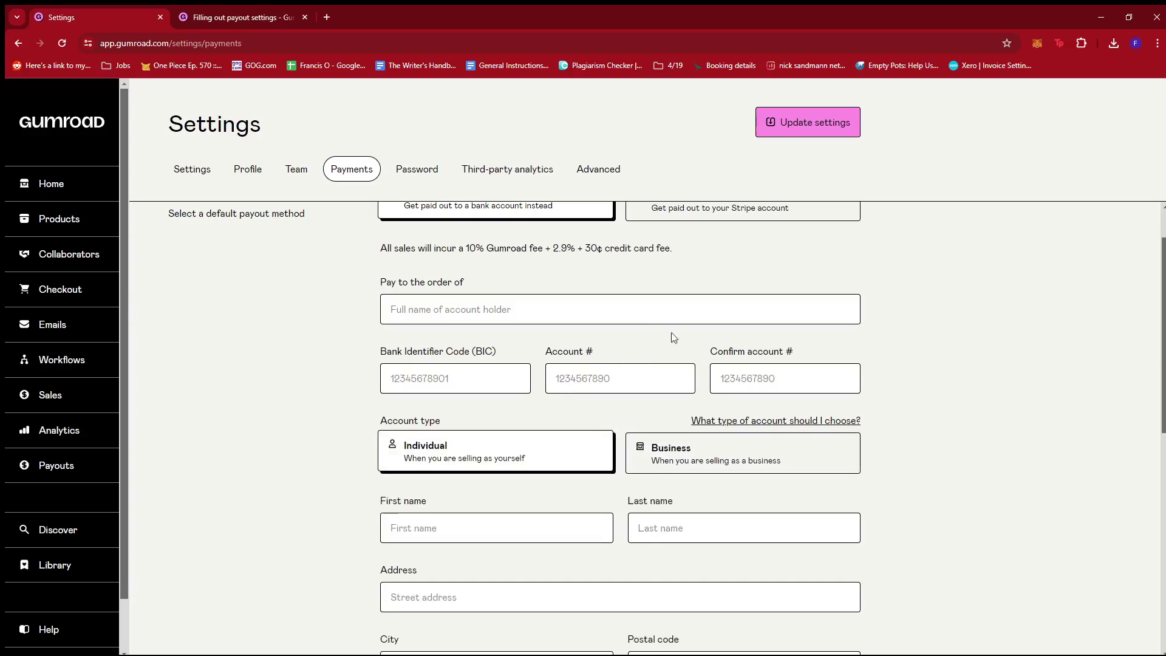
left_click(718, 456)
left_click(589, 457)
scroll(642, 507, "up", 1)
Step: Read the 'Filling out payout settings' article down to its identity verification section for bank payouts
left_click(259, 13)
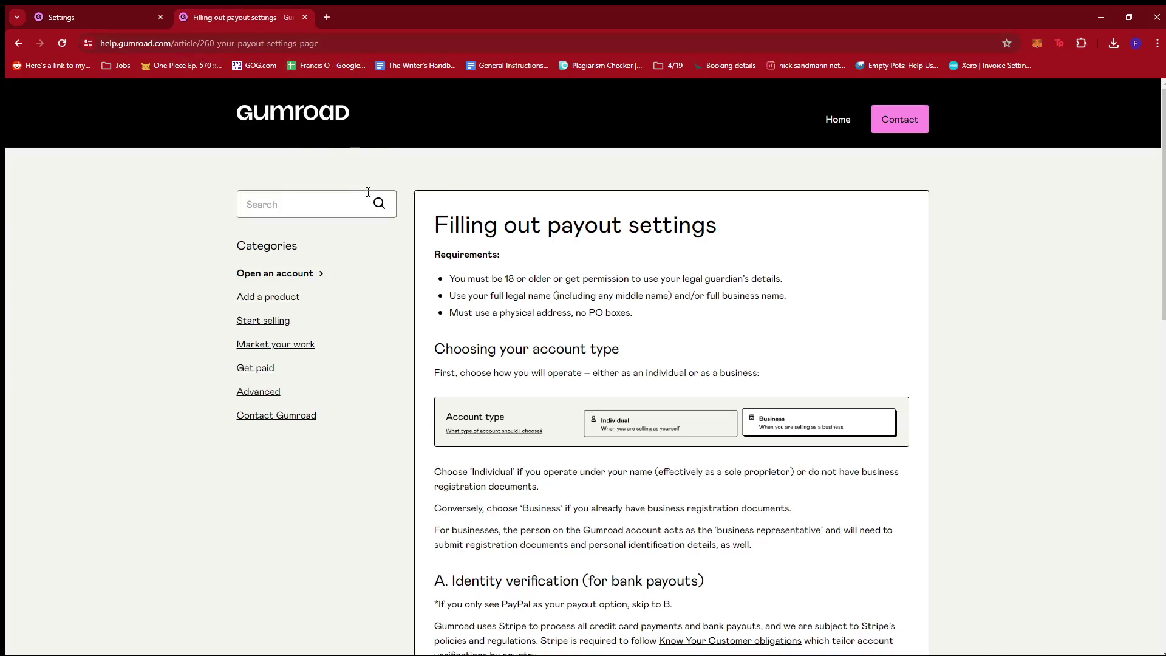
left_click_drag(723, 232, 437, 234)
left_click(690, 246)
scroll(789, 260, "down", 1)
scroll(788, 260, "down", 1)
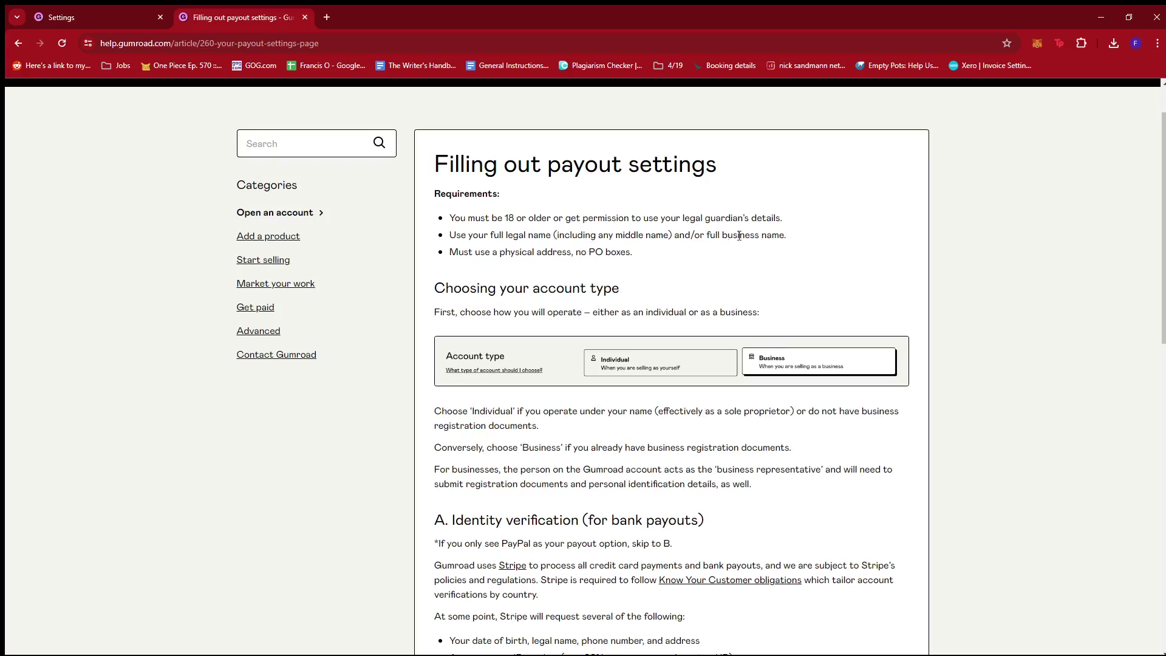
scroll(674, 241, "down", 1)
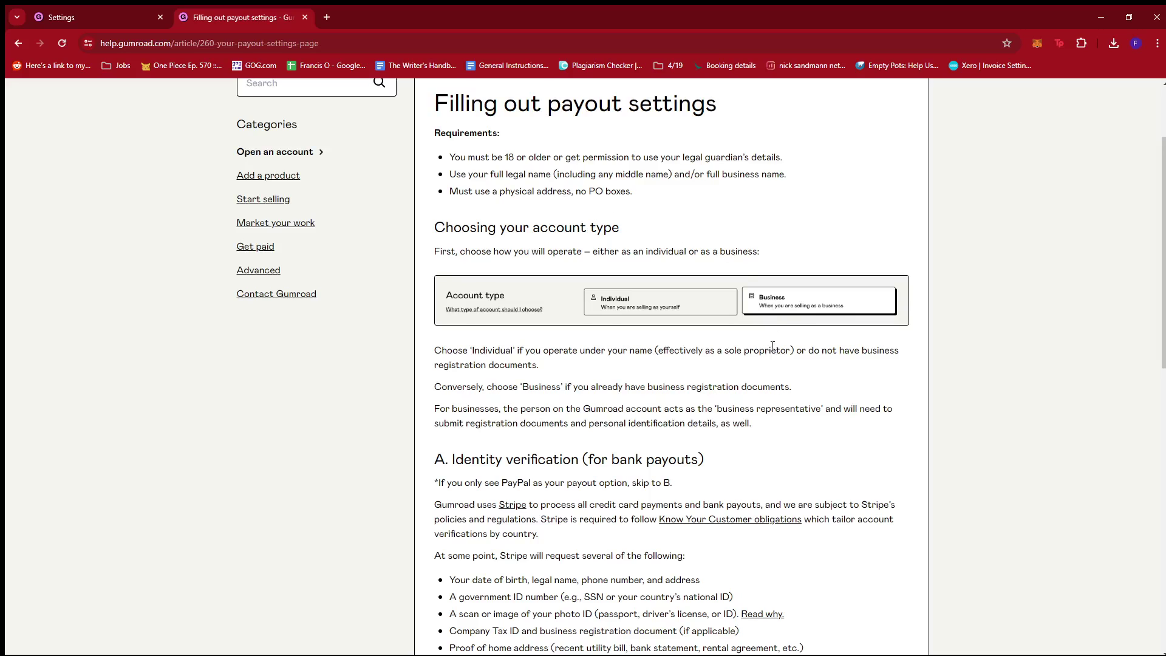
scroll(772, 345, "down", 3)
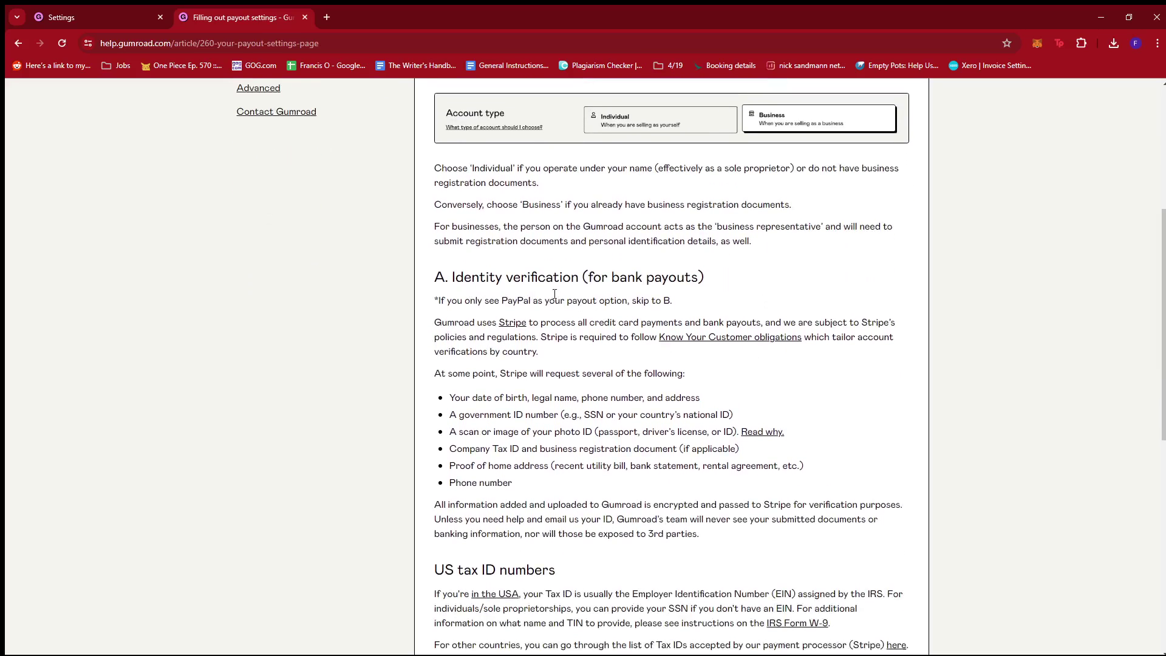
scroll(555, 294, "down", 1)
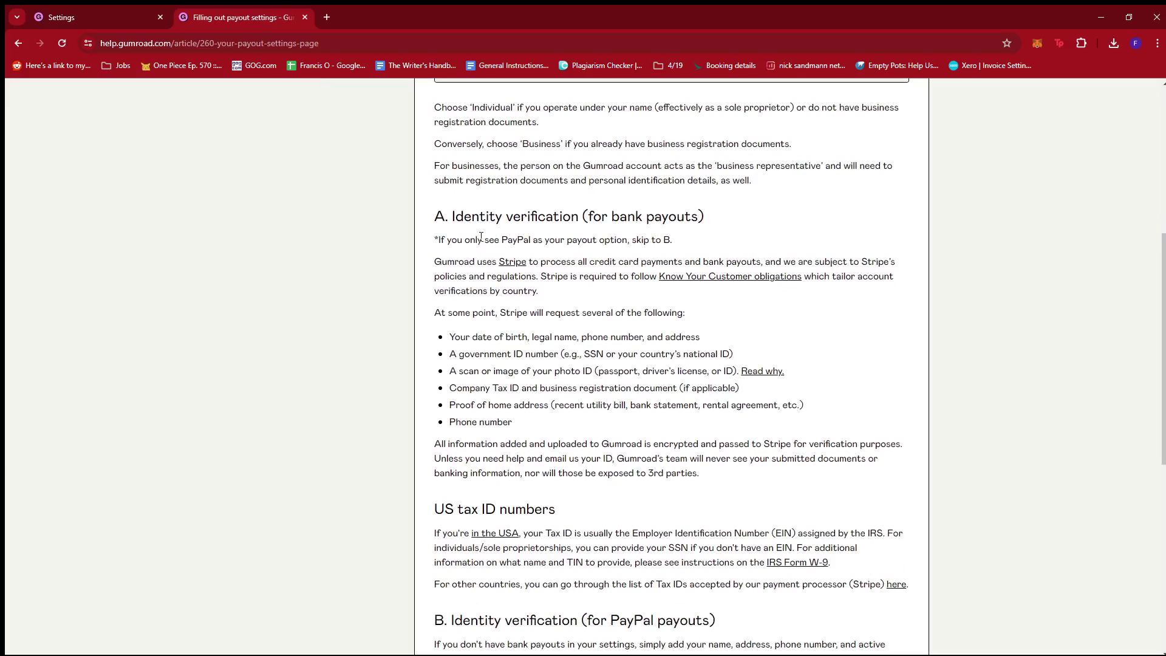
scroll(617, 172, "down", 1)
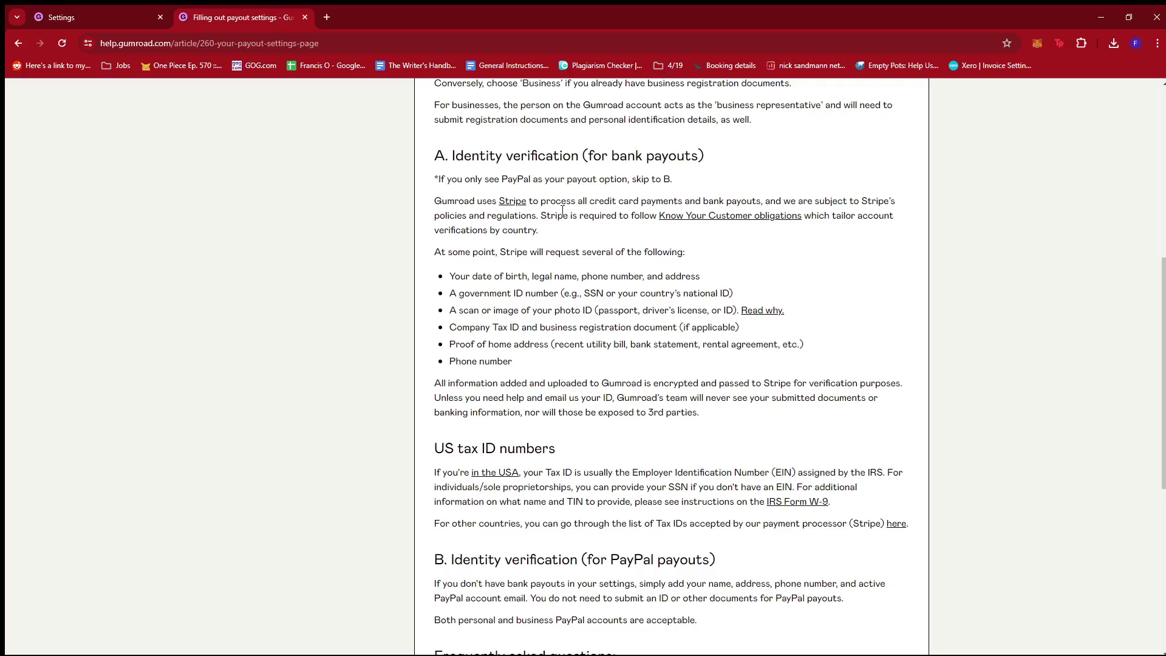
scroll(567, 209, "down", 2)
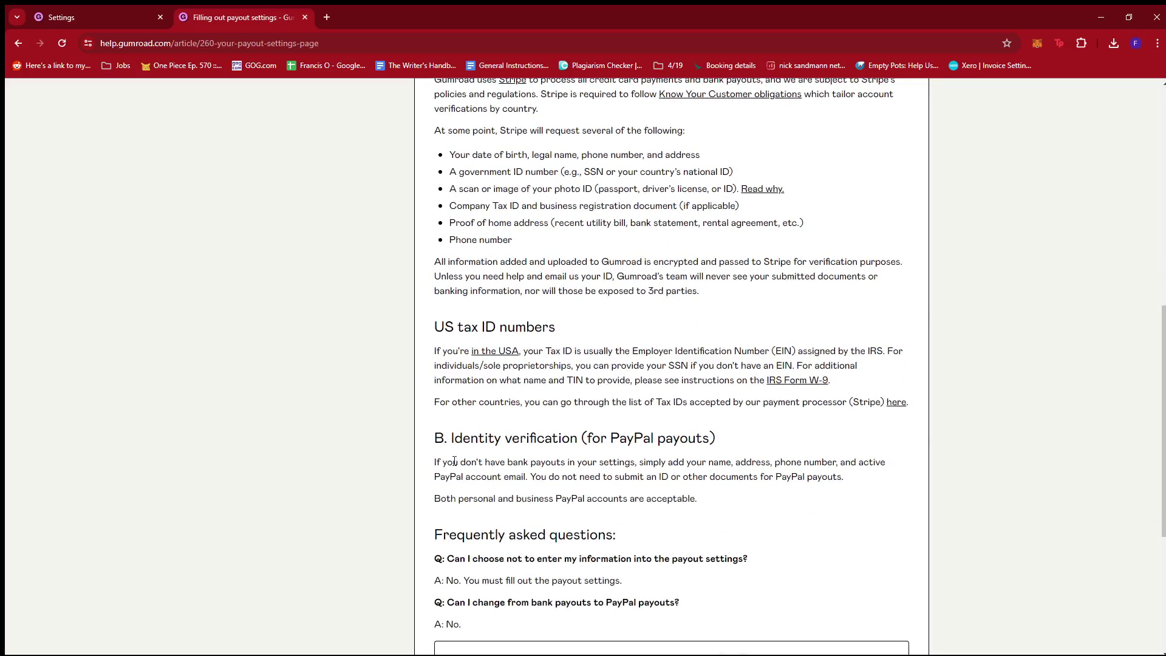
left_click_drag(435, 438, 723, 437)
left_click(622, 463)
left_click_drag(657, 479, 754, 479)
left_click(789, 490)
scroll(783, 508, "up", 3)
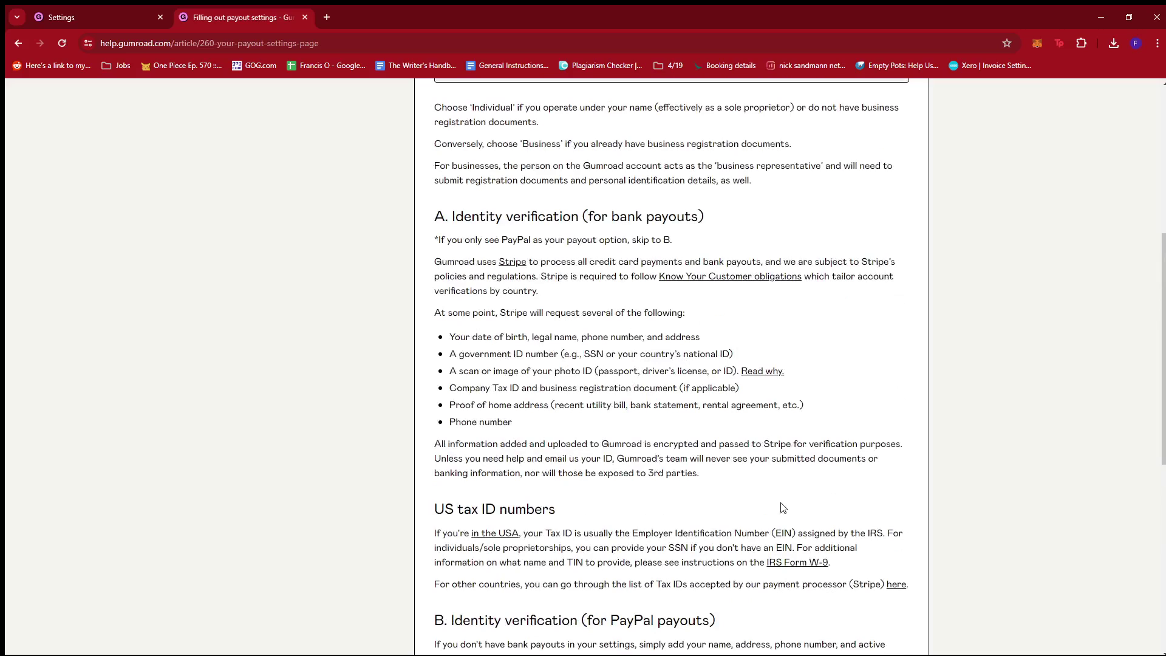
scroll(771, 504, "up", 2)
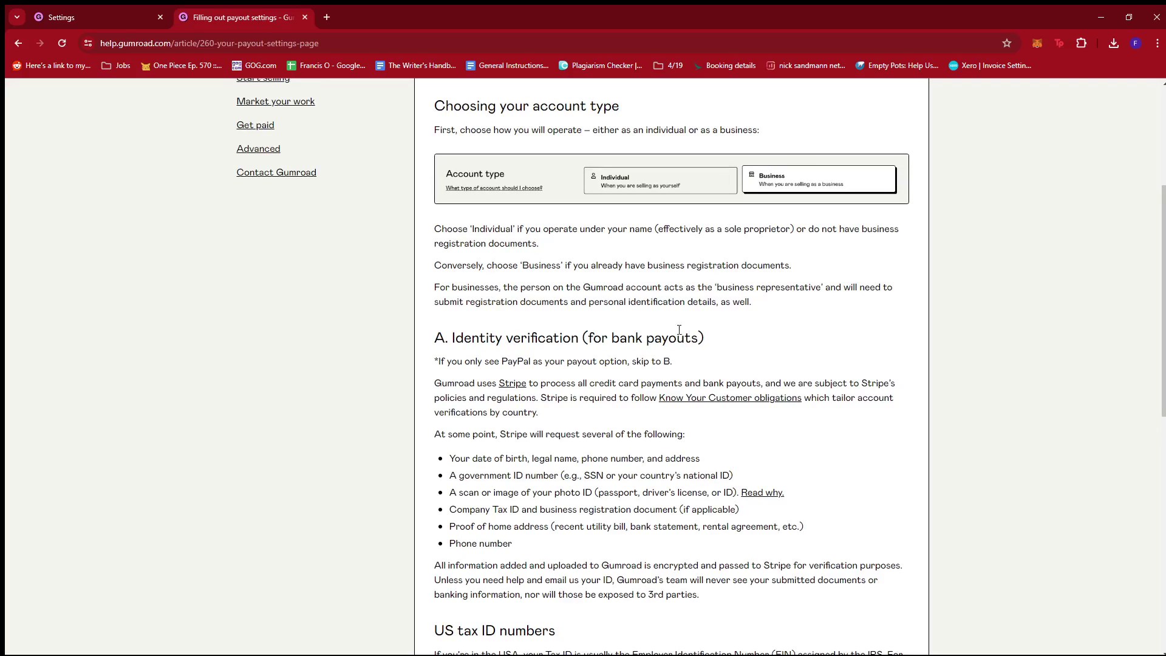
scroll(694, 328, "down", 2)
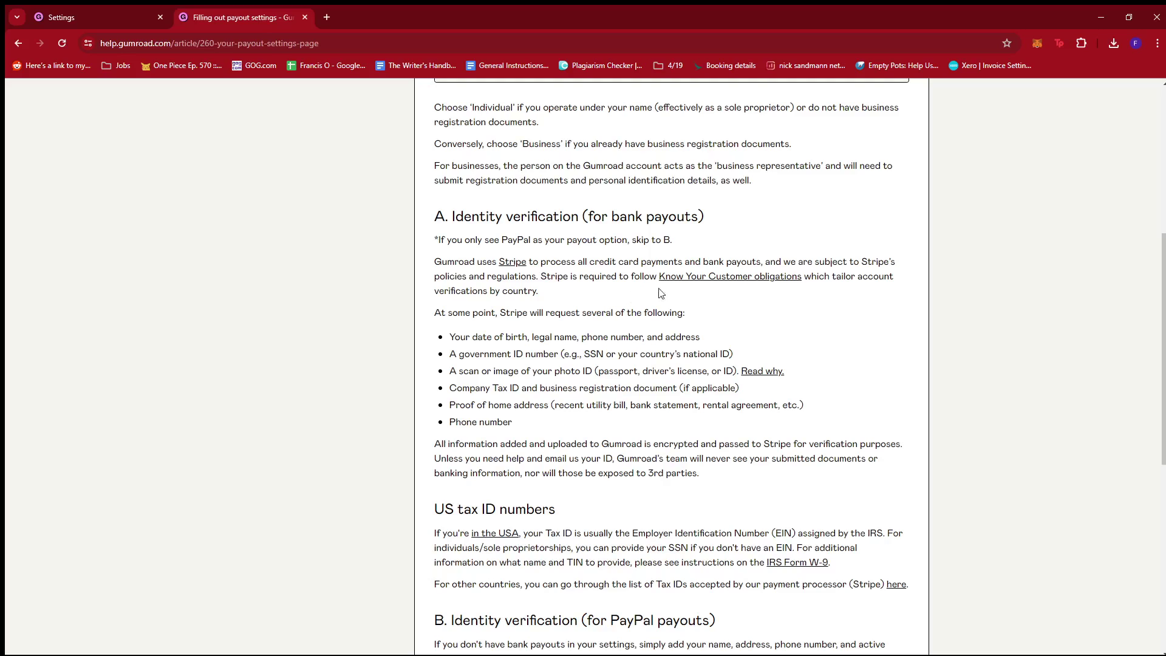
scroll(662, 301, "down", 1)
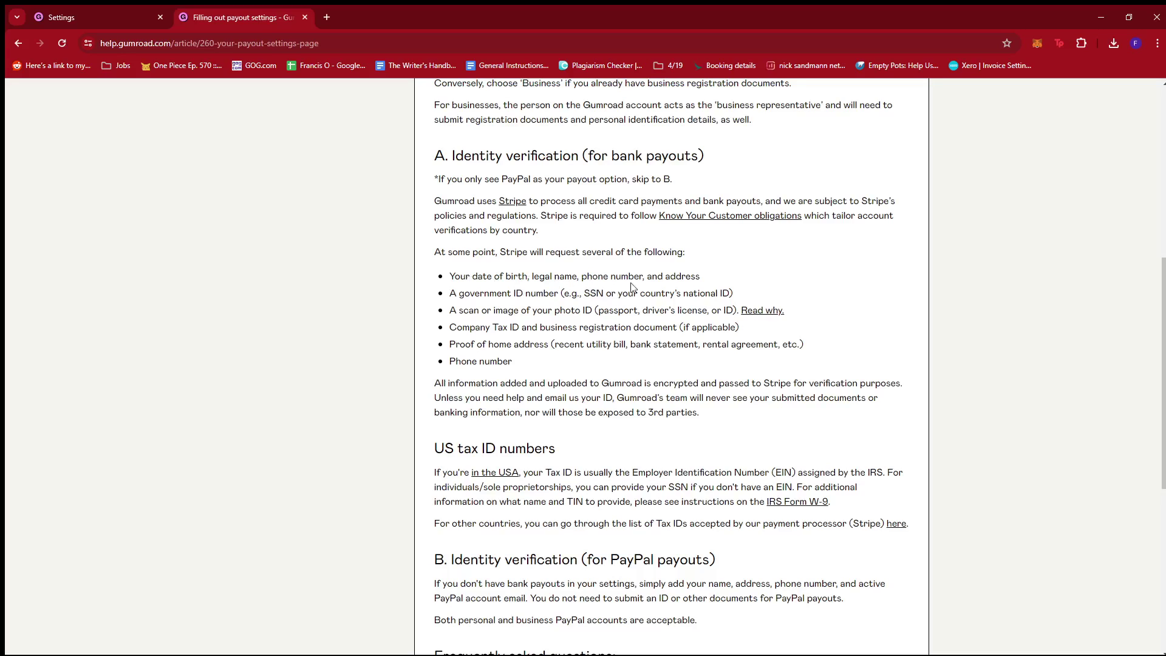
scroll(643, 289, "down", 1)
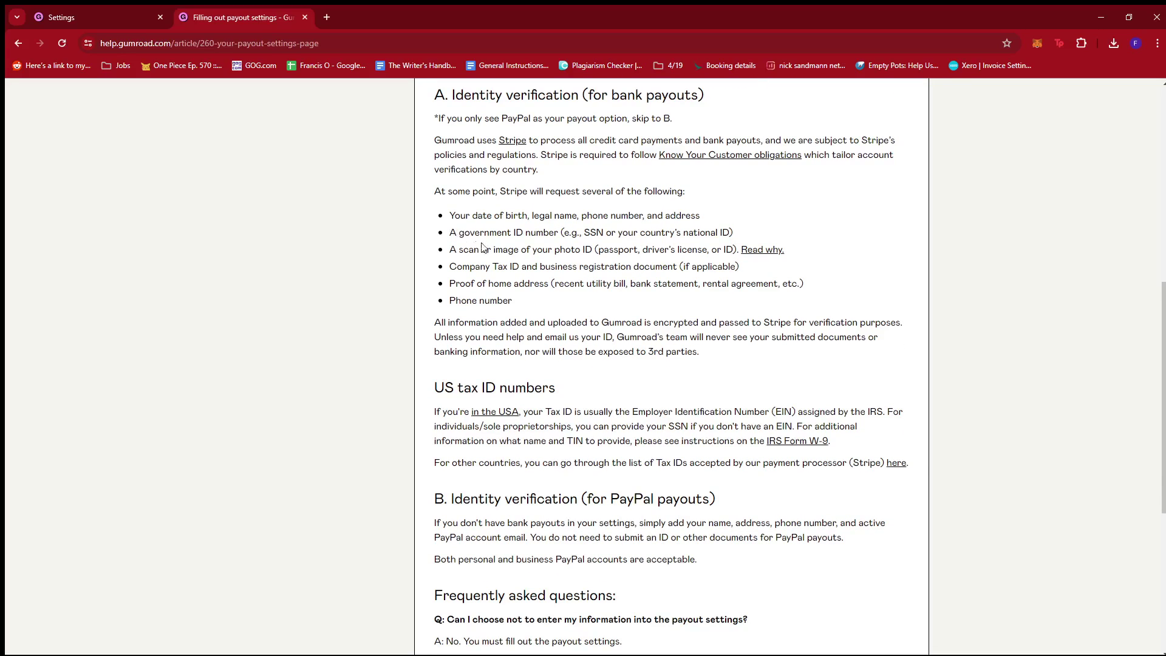
left_click_drag(515, 232, 546, 232)
left_click(547, 234)
scroll(610, 252, "down", 1)
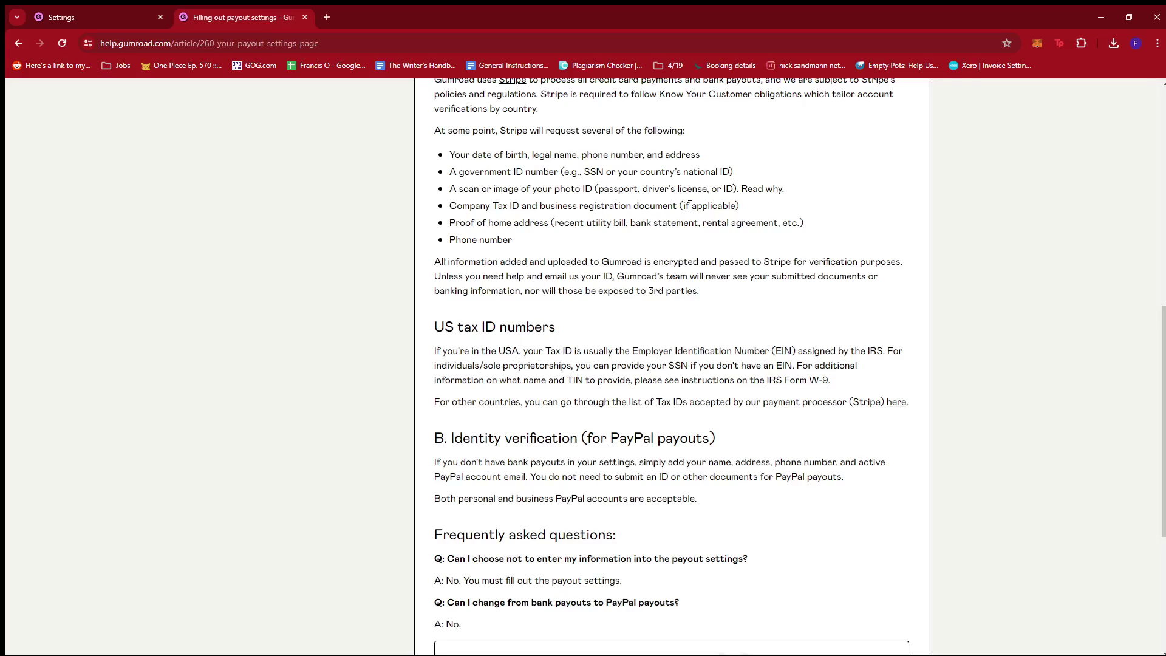
scroll(707, 202, "up", 1)
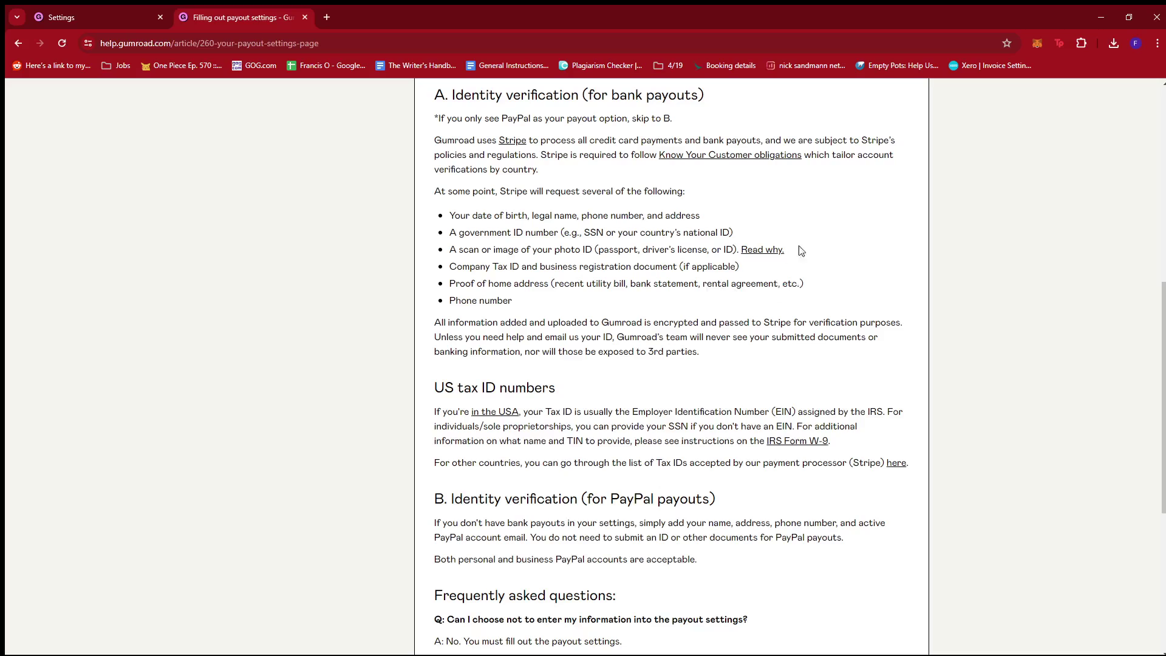
scroll(536, 297, "down", 1)
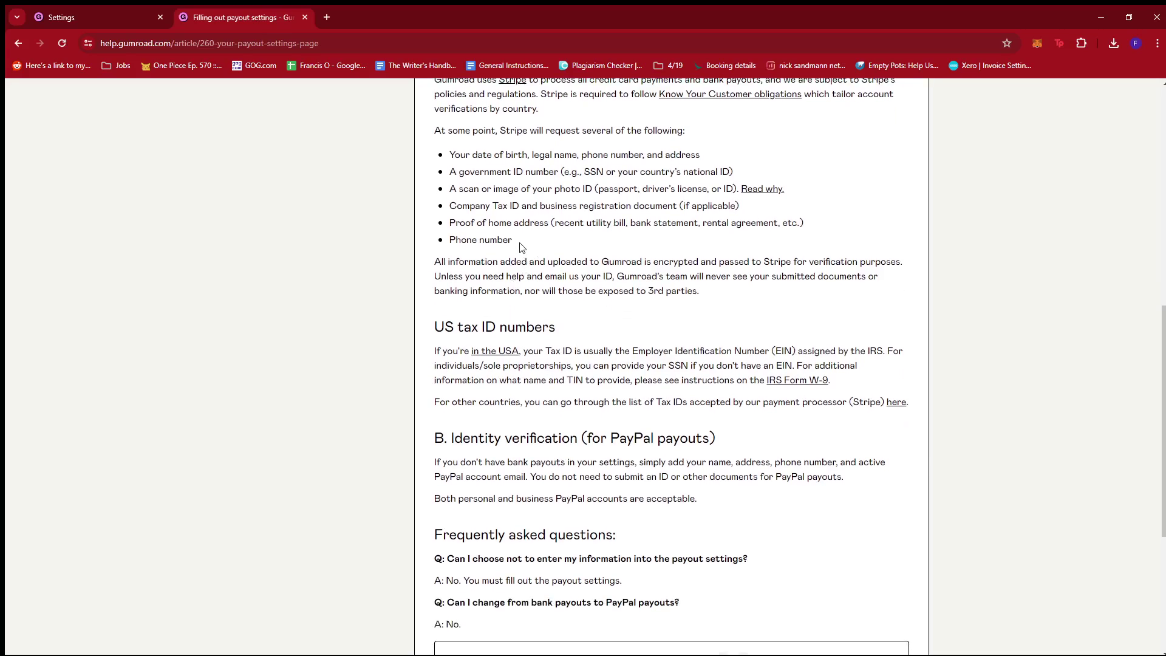
left_click_drag(521, 240, 448, 240)
left_click(534, 240)
scroll(532, 239, "up", 1)
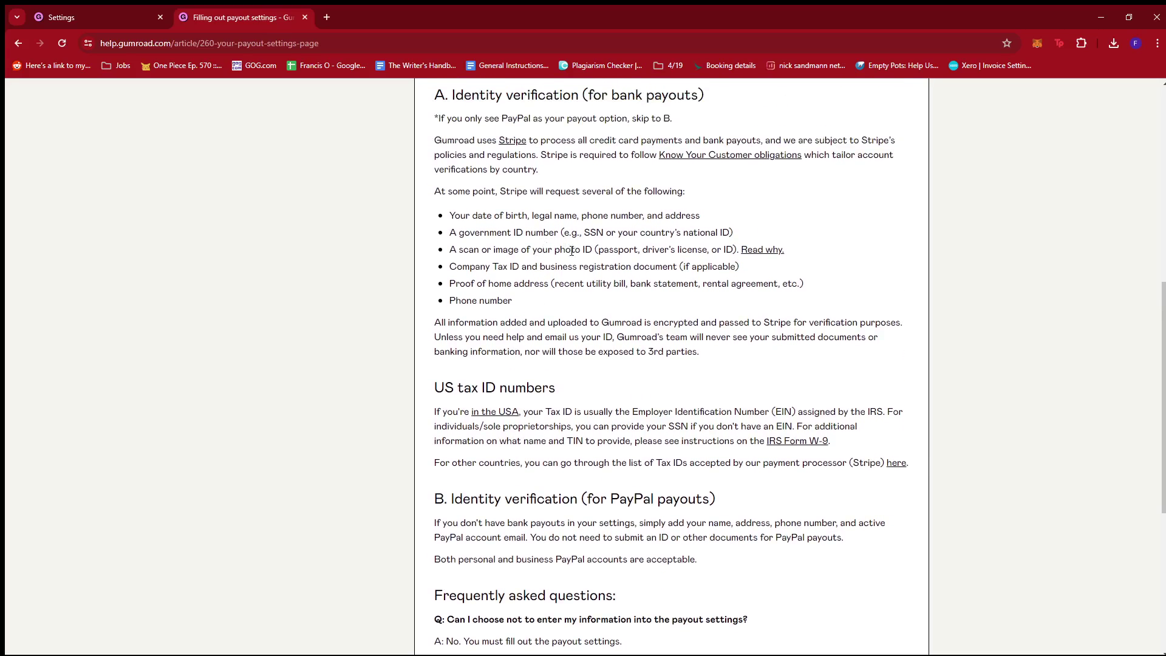
scroll(543, 309, "up", 1)
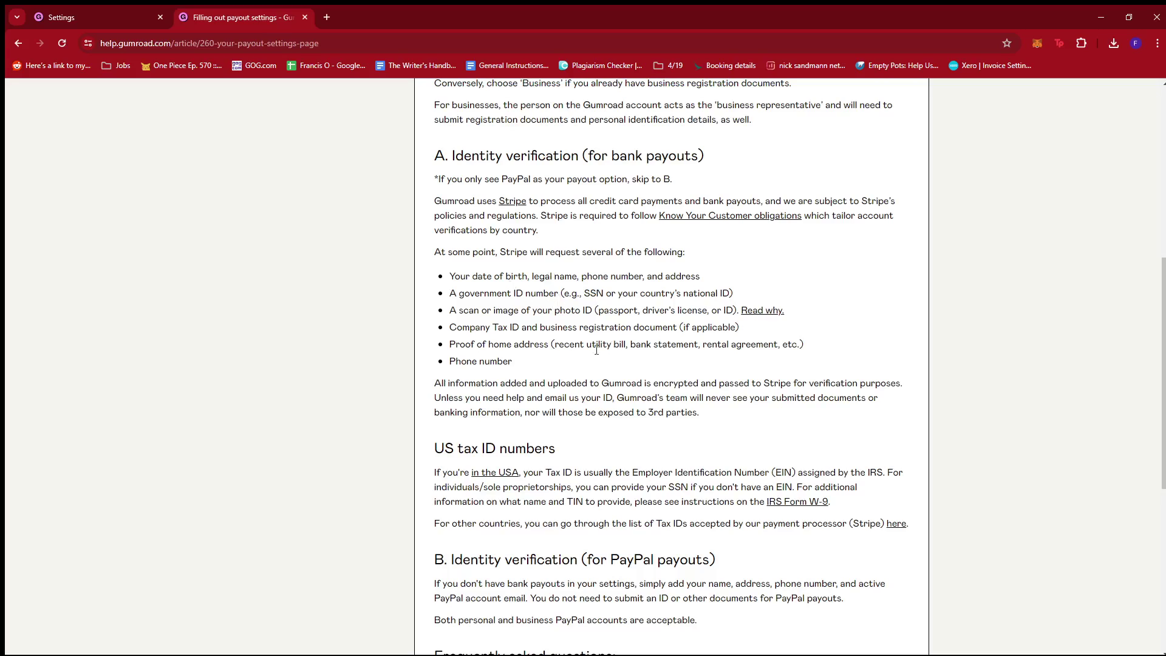
Step: Return to the Payments settings tab and review the empty bank form with Individual account type
left_click(123, 7)
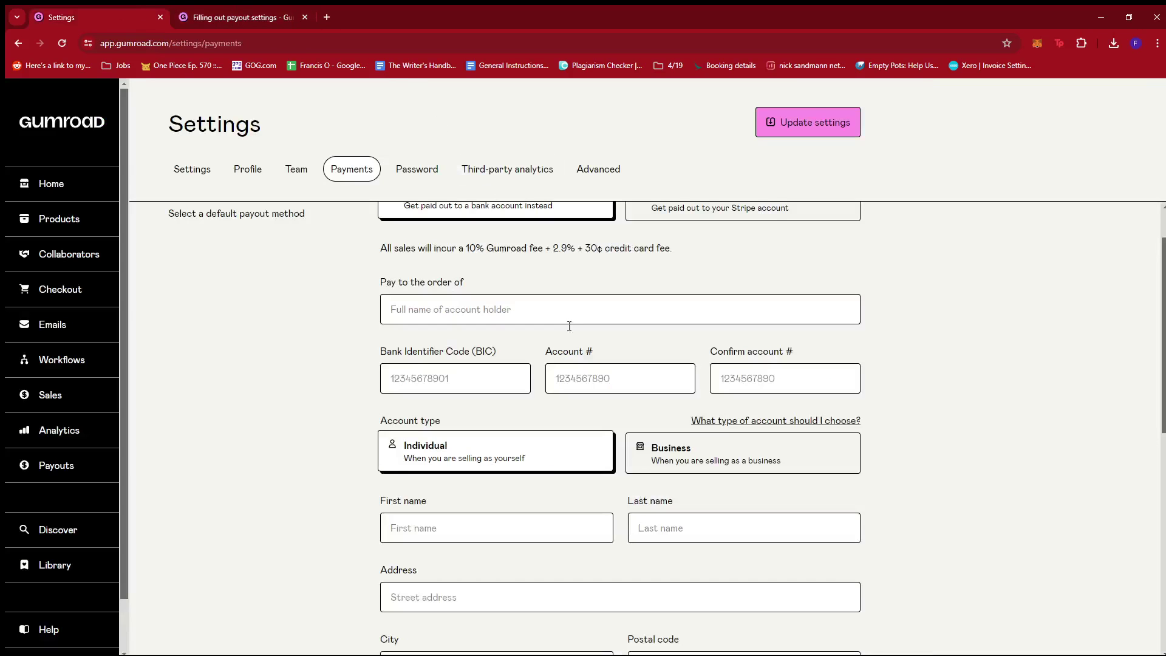
scroll(482, 294, "up", 1)
scroll(503, 286, "down", 1)
scroll(503, 285, "up", 1)
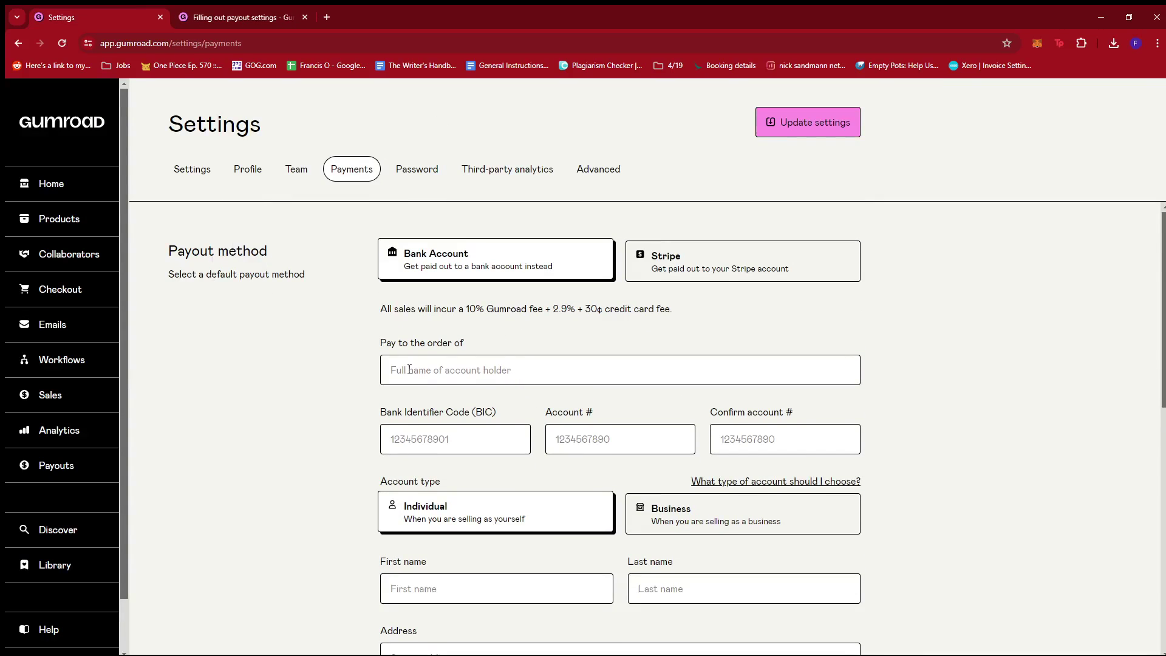
scroll(492, 395, "down", 1)
scroll(555, 406, "up", 1)
scroll(645, 391, "down", 1)
scroll(672, 381, "up", 1)
scroll(573, 396, "down", 1)
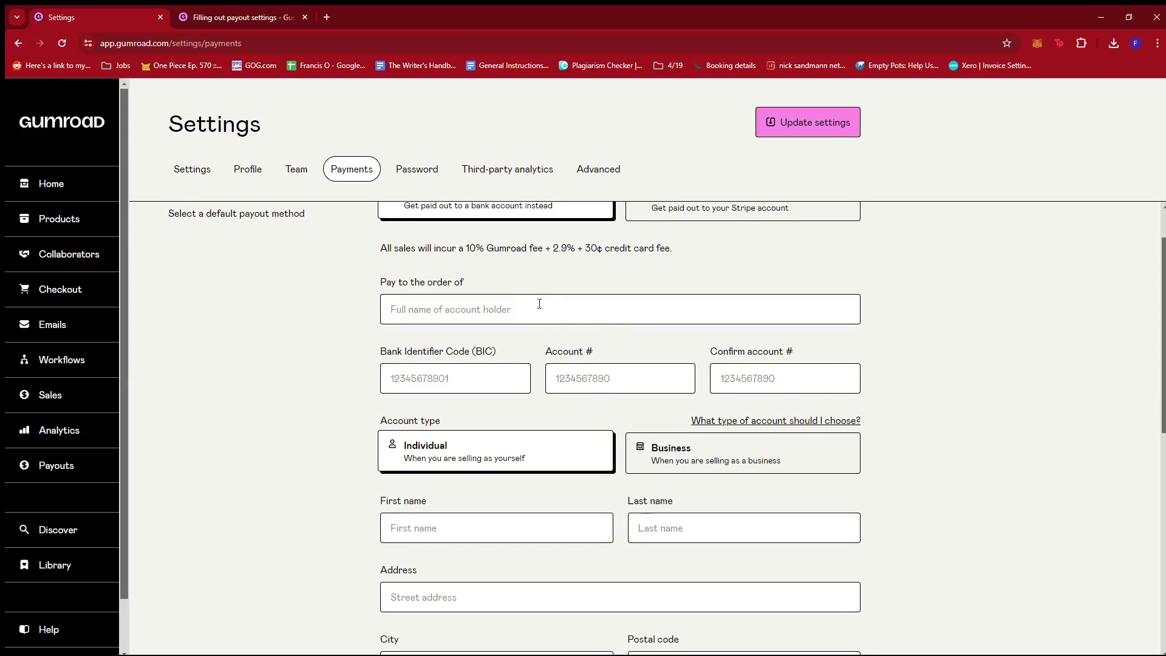